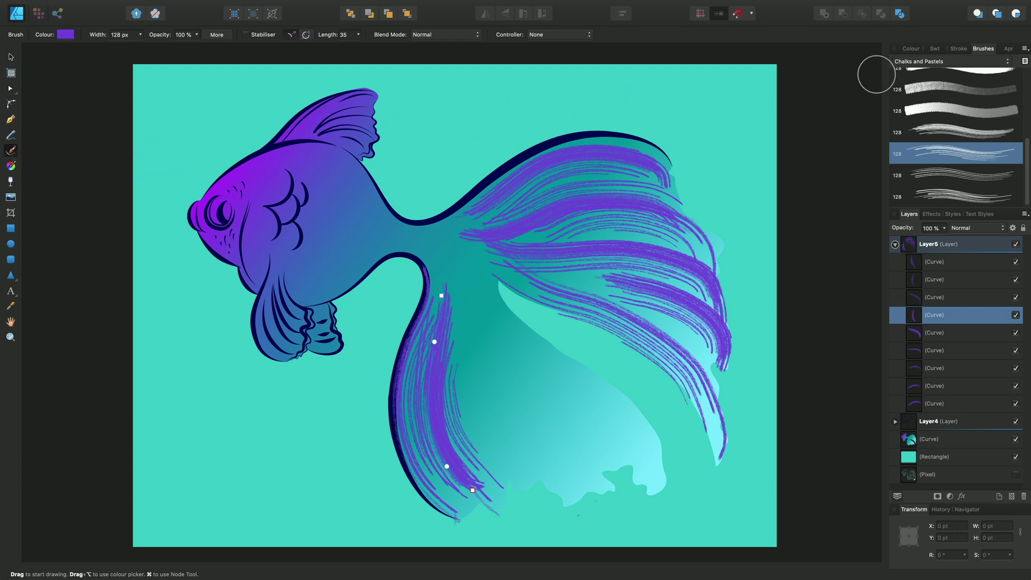
Step: Pick the streaky brush from the Chalks and Pastels brush category
{"action": "left_click", "coordinate": [908, 63]}
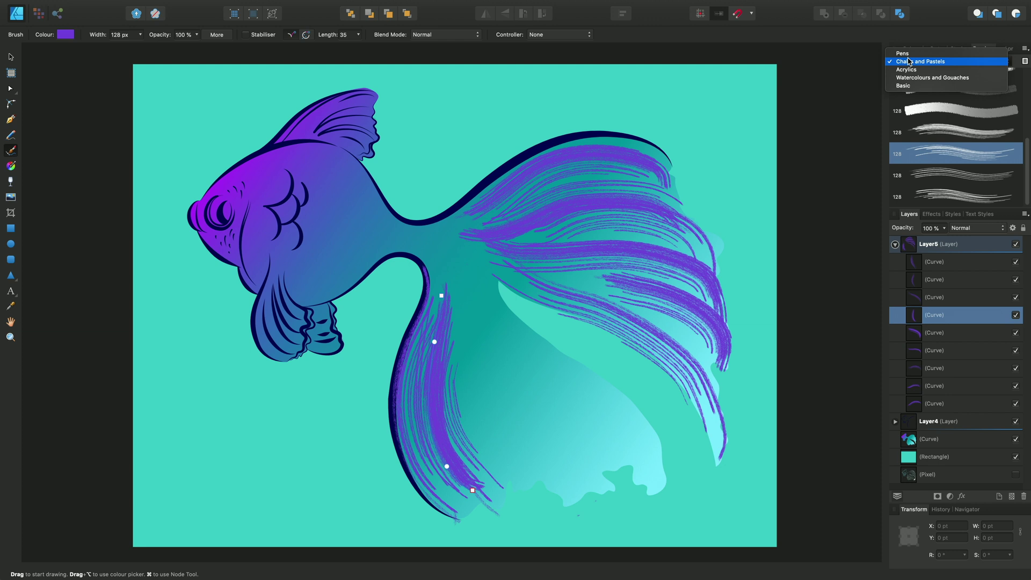
{"action": "left_click", "coordinate": [910, 68]}
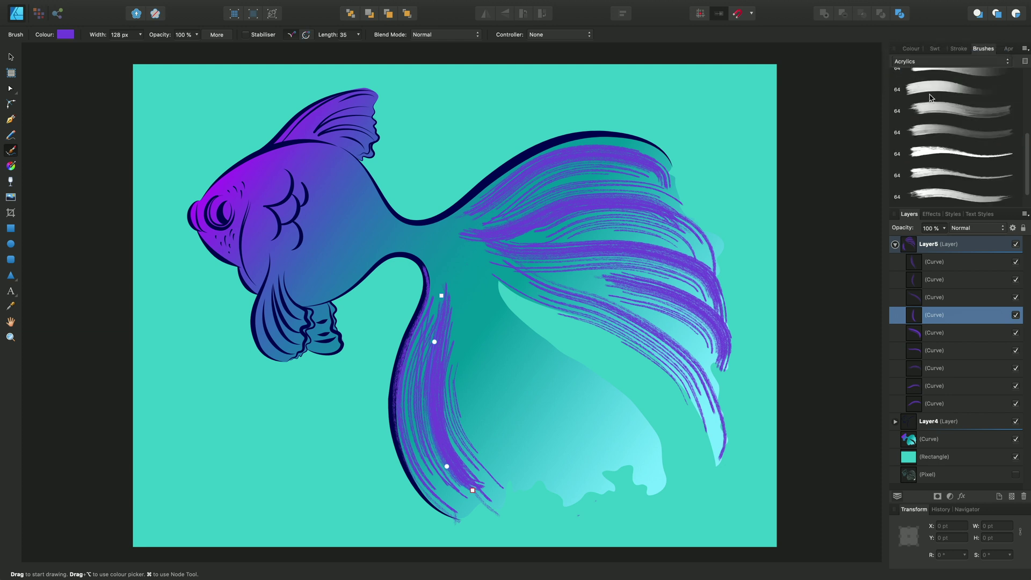
{"action": "left_click_drag", "start_coordinate": [1027, 152], "coordinate": [1028, 79]}
{"action": "left_click", "coordinate": [975, 62]}
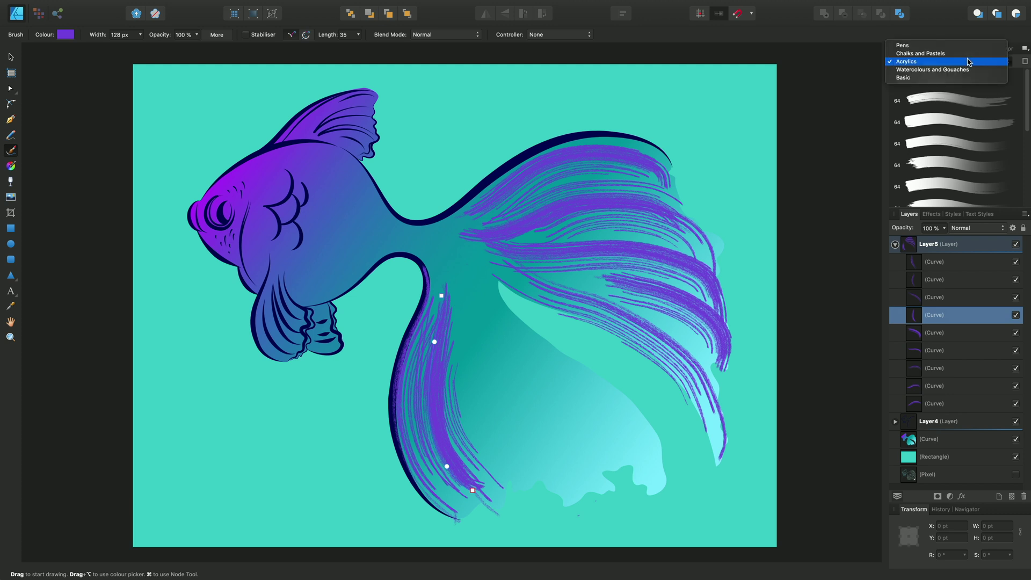
{"action": "left_click", "coordinate": [963, 58]}
{"action": "left_click_drag", "start_coordinate": [1027, 103], "coordinate": [1017, 190]}
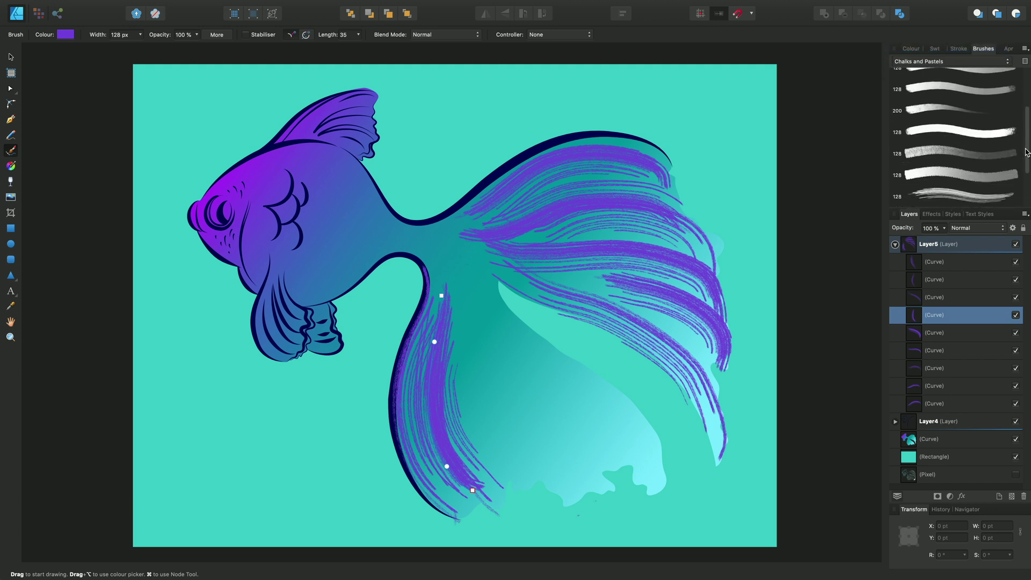
{"action": "left_click", "coordinate": [974, 155]}
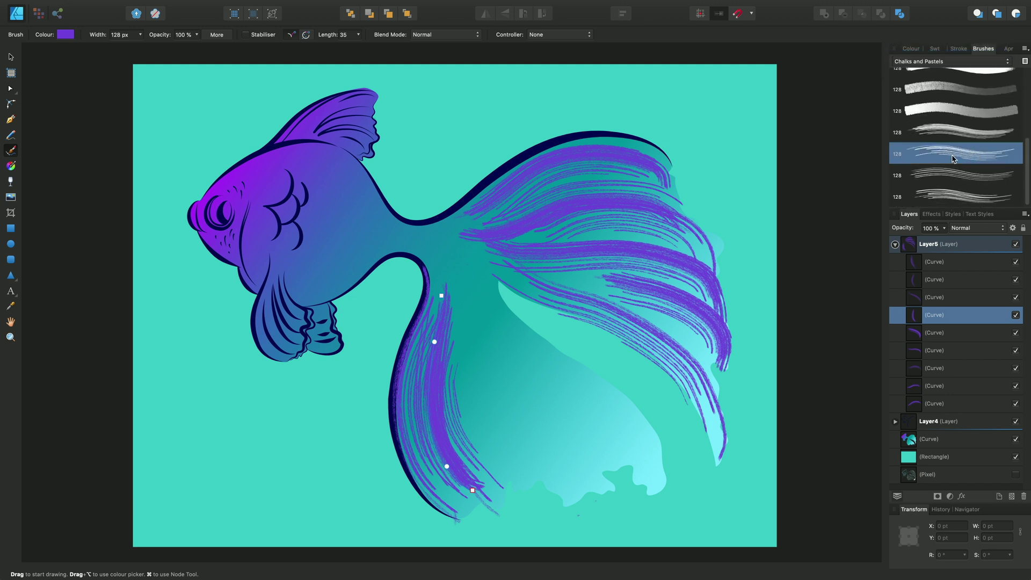
Step: Paint four purple pastel strands across the lower tail fin
{"action": "left_click_drag", "start_coordinate": [479, 298], "coordinate": [656, 475]}
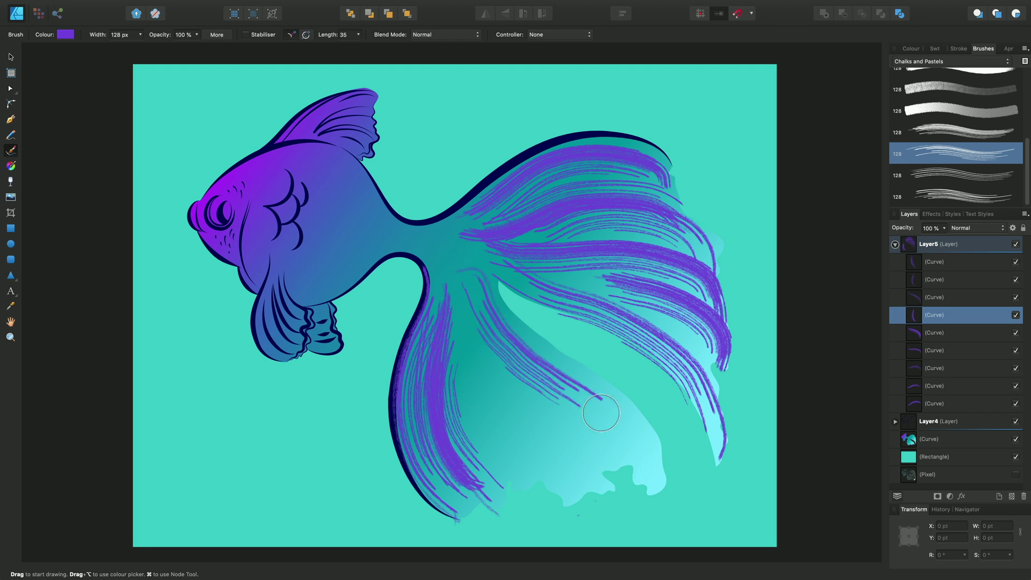
{"action": "left_click_drag", "start_coordinate": [467, 311], "coordinate": [579, 444]}
{"action": "left_click_drag", "start_coordinate": [473, 330], "coordinate": [605, 491]}
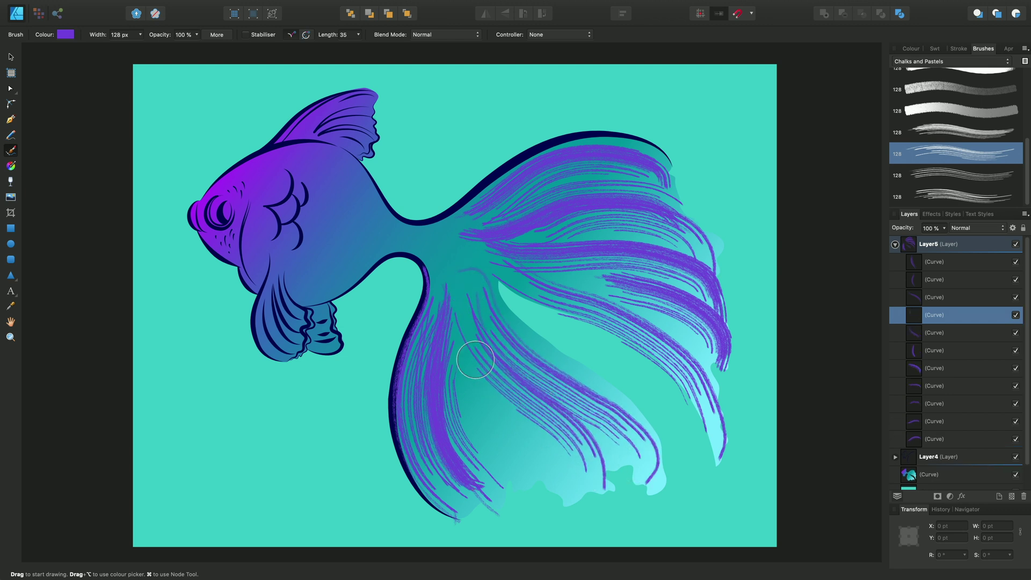
{"action": "left_click_drag", "start_coordinate": [469, 355], "coordinate": [555, 483]}
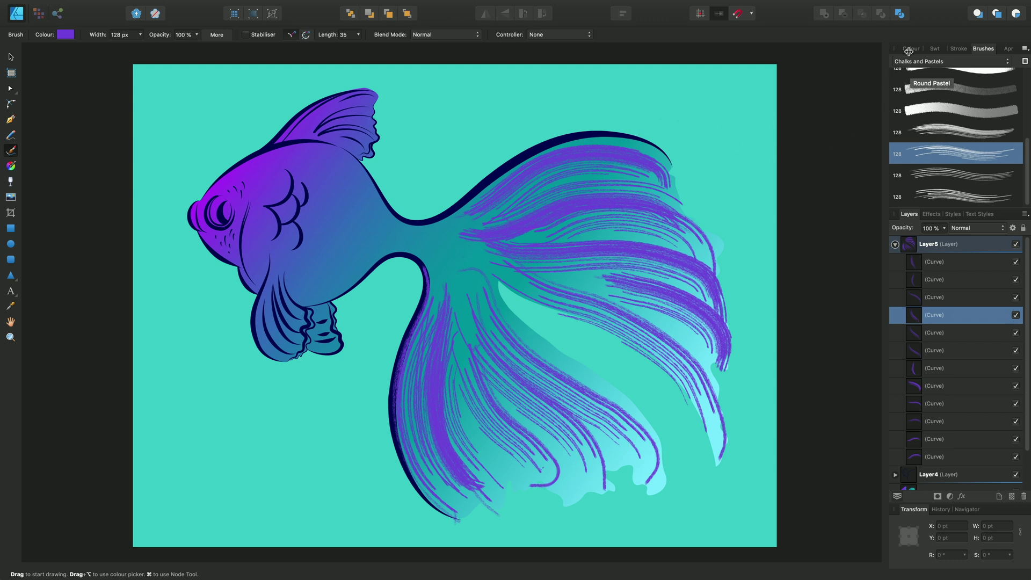
Step: Recolour the stroke along the top of the tail pink
{"action": "left_click", "coordinate": [12, 58]}
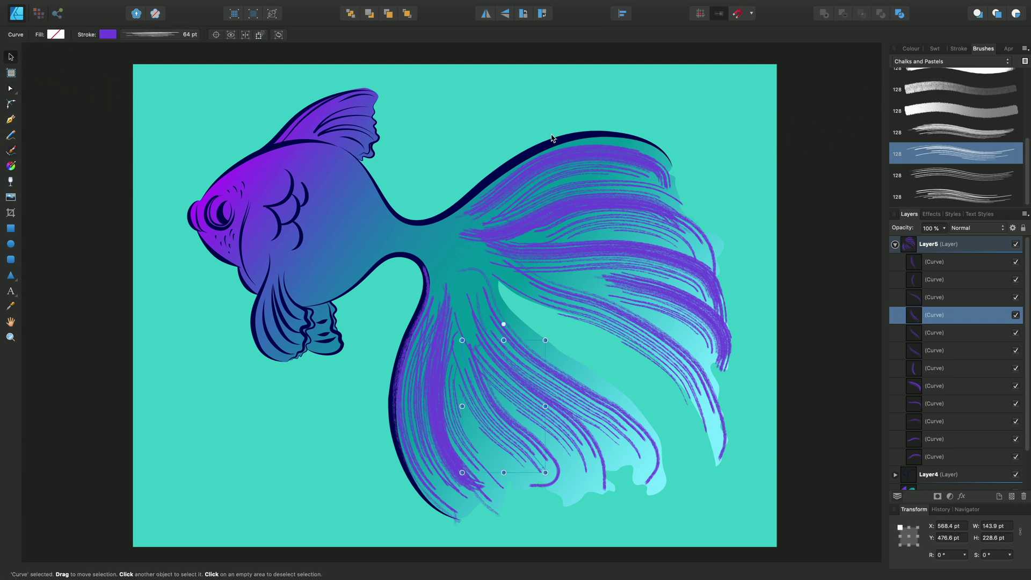
{"action": "left_click", "coordinate": [619, 162]}
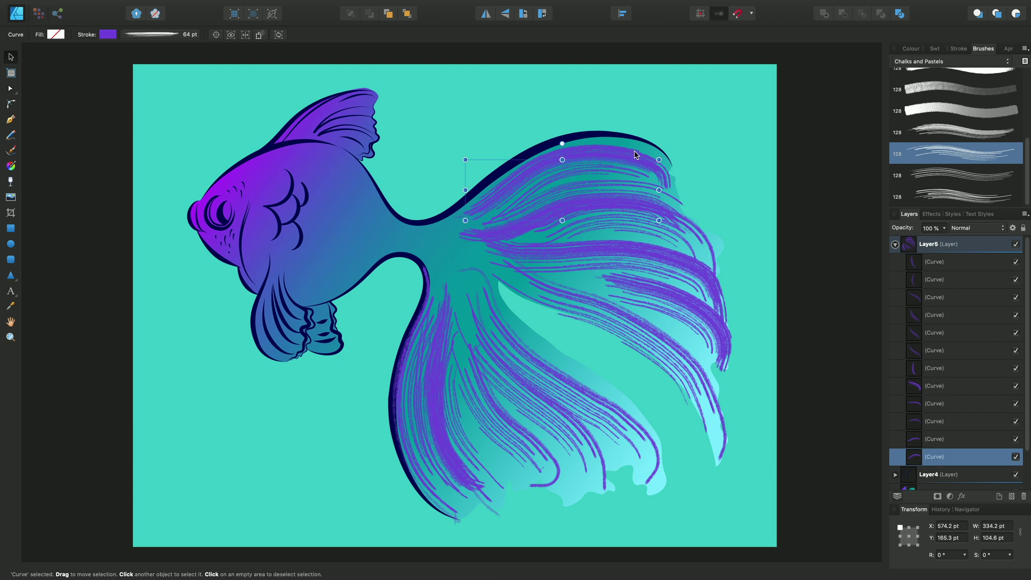
{"action": "left_click", "coordinate": [911, 49]}
{"action": "left_click", "coordinate": [986, 80]}
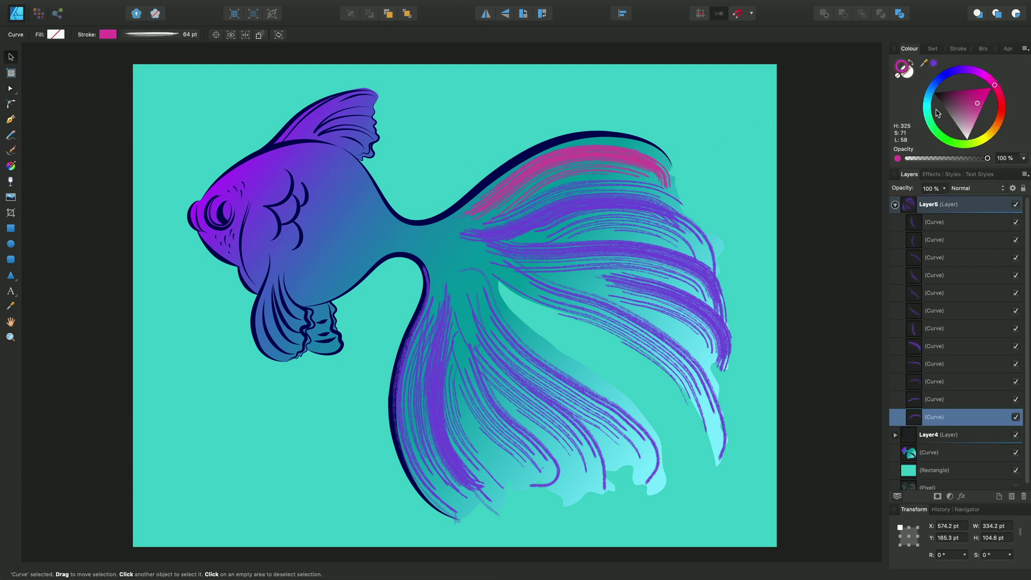
Step: Turn one tail stroke pale grey and a lower tail stroke bright green
{"action": "left_click", "coordinate": [595, 244]}
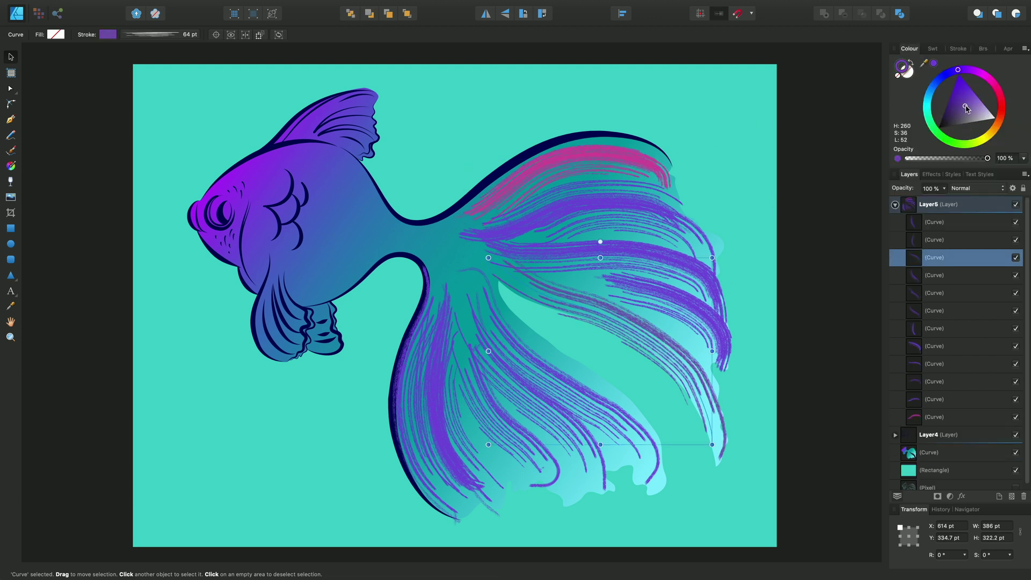
{"action": "left_click_drag", "start_coordinate": [965, 108], "coordinate": [987, 125]}
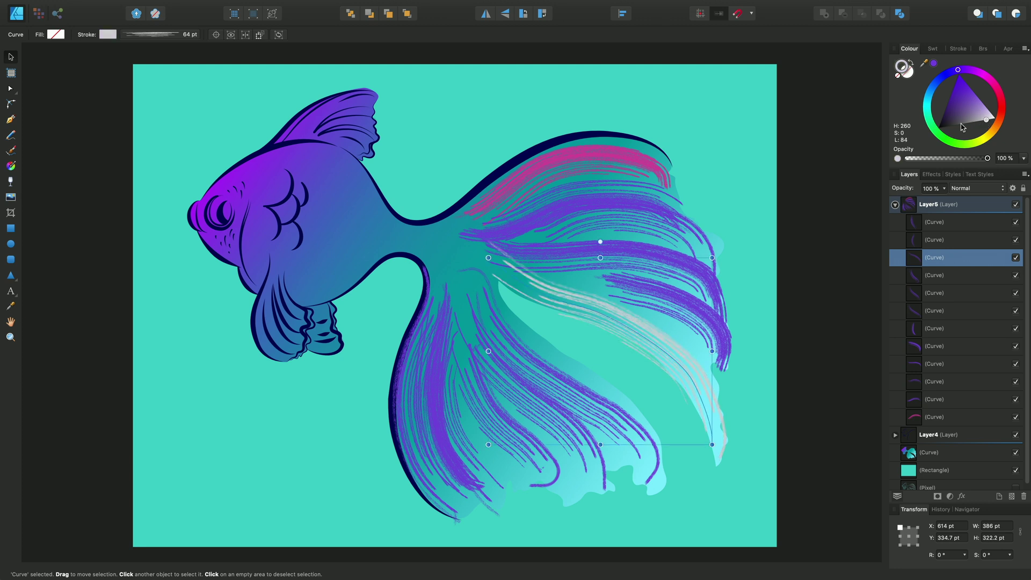
{"action": "left_click", "coordinate": [566, 349]}
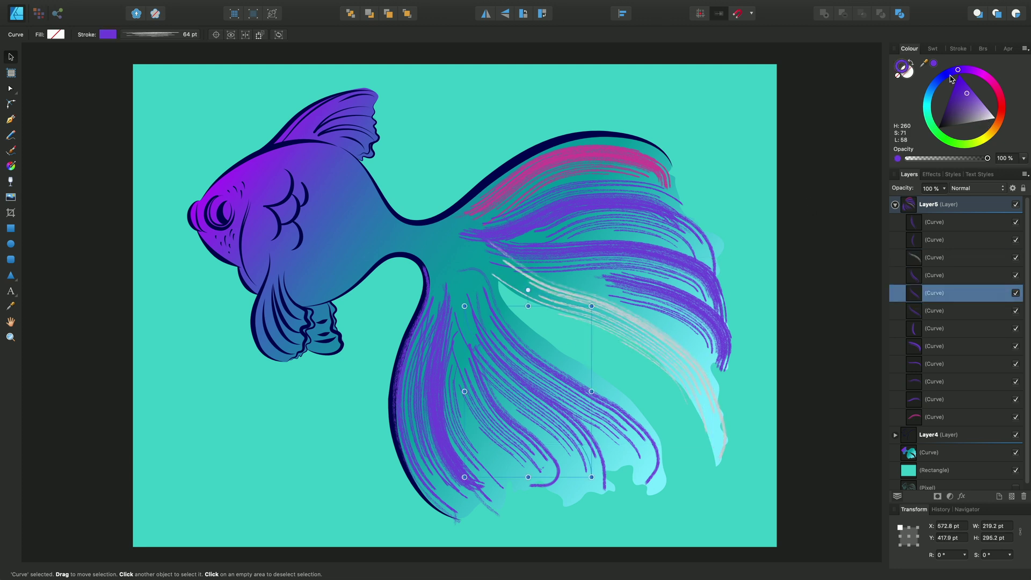
{"action": "left_click_drag", "start_coordinate": [958, 71], "coordinate": [934, 121]}
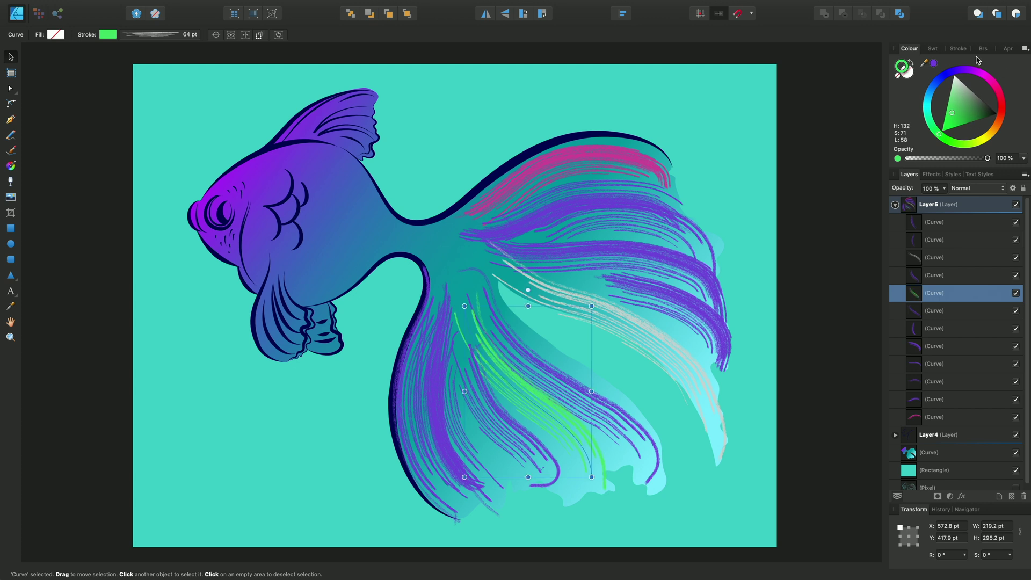
Step: Thin the green tail stroke to 55 pt at 75% opacity, keeping Normal blending
{"action": "left_click", "coordinate": [958, 49]}
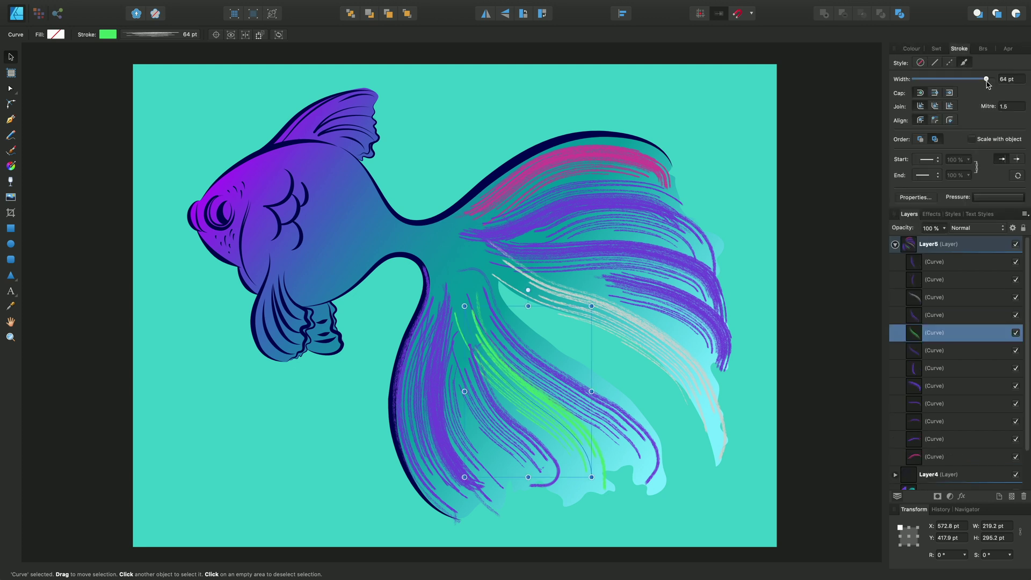
{"action": "left_click_drag", "start_coordinate": [986, 79], "coordinate": [983, 79]}
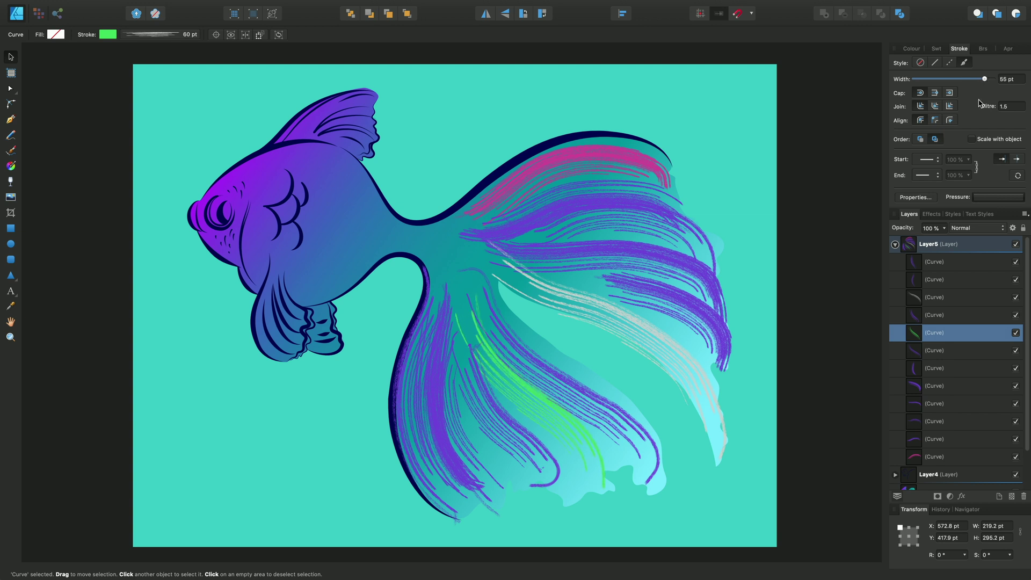
{"action": "left_click", "coordinate": [942, 229]}
{"action": "left_click_drag", "start_coordinate": [947, 239], "coordinate": [921, 240]}
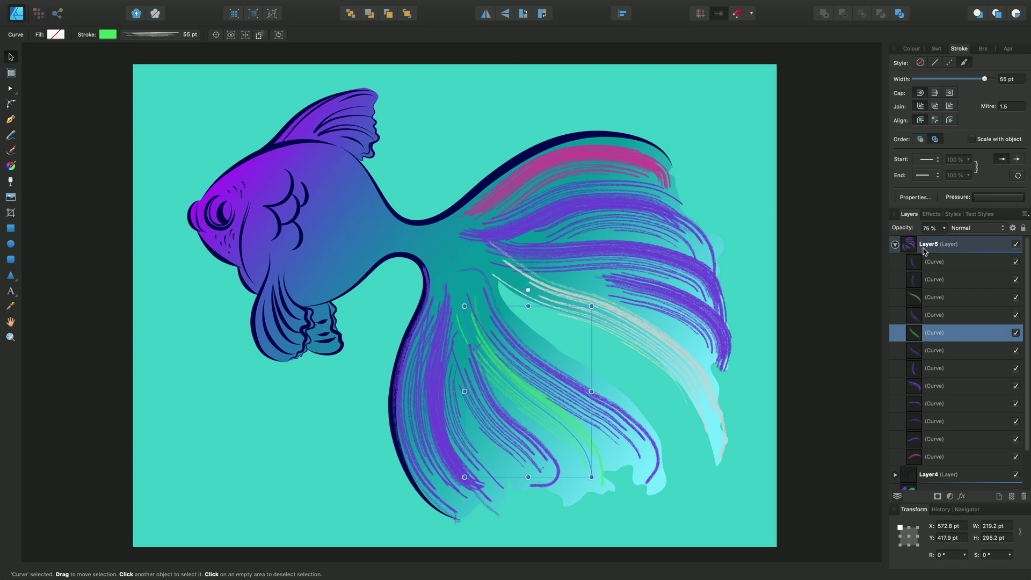
{"action": "left_click", "coordinate": [966, 231]}
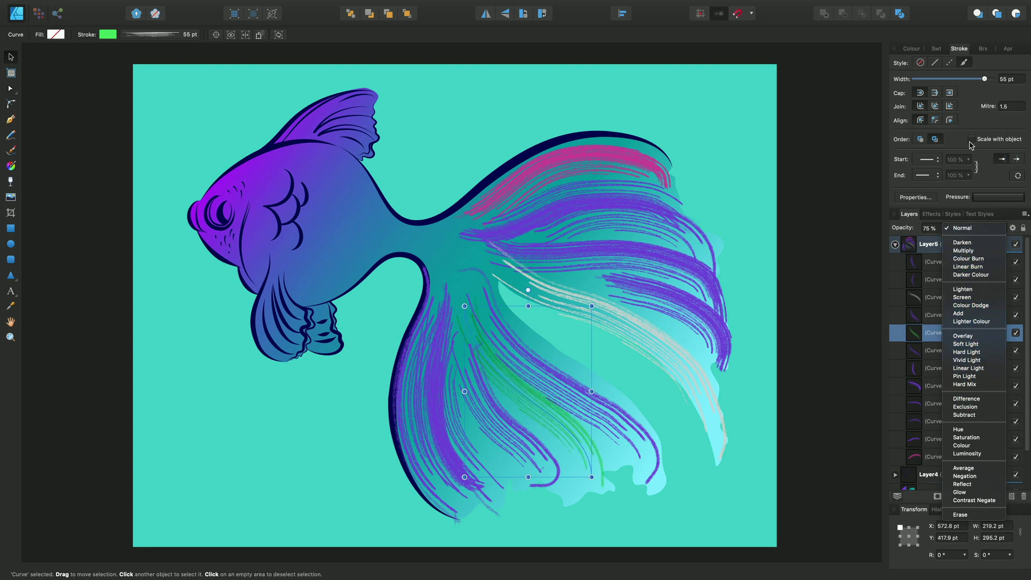
{"action": "left_click", "coordinate": [994, 186]}
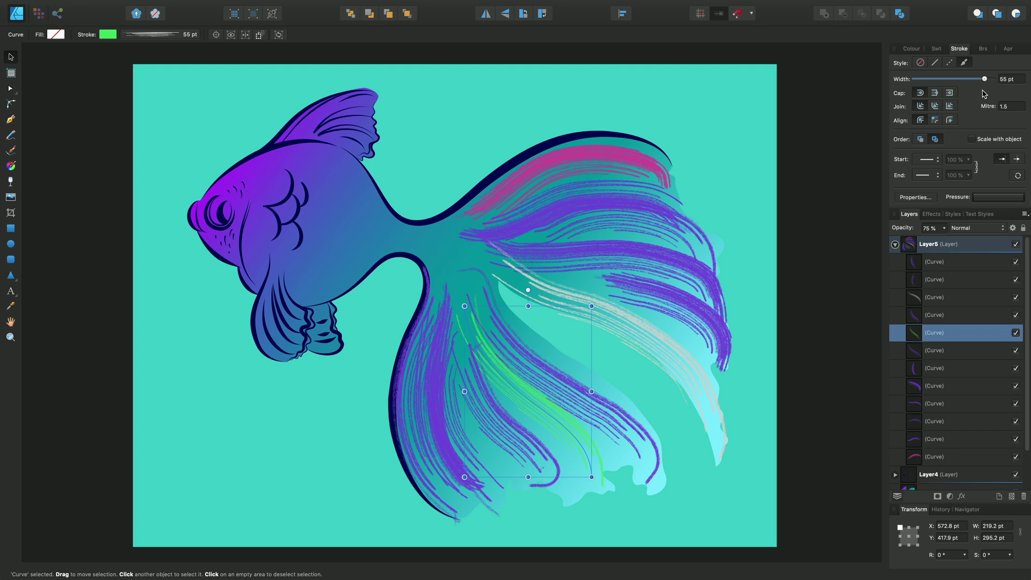
Step: Give the green tail stroke the bottom Acrylics brush, making it 32 pt wide
{"action": "left_click", "coordinate": [983, 48]}
{"action": "left_click", "coordinate": [958, 97]}
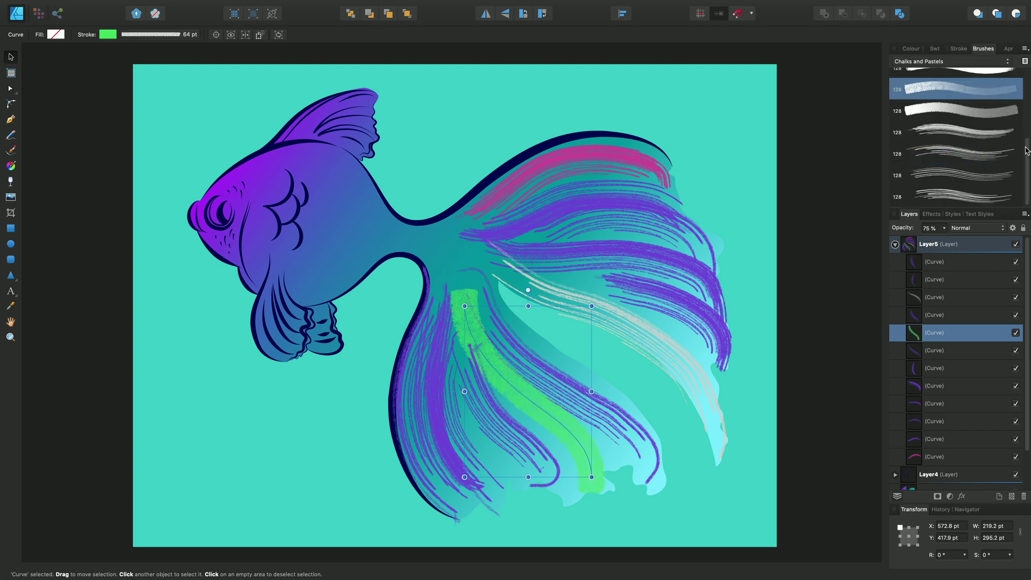
{"action": "left_click", "coordinate": [973, 64]}
{"action": "left_click", "coordinate": [966, 77]}
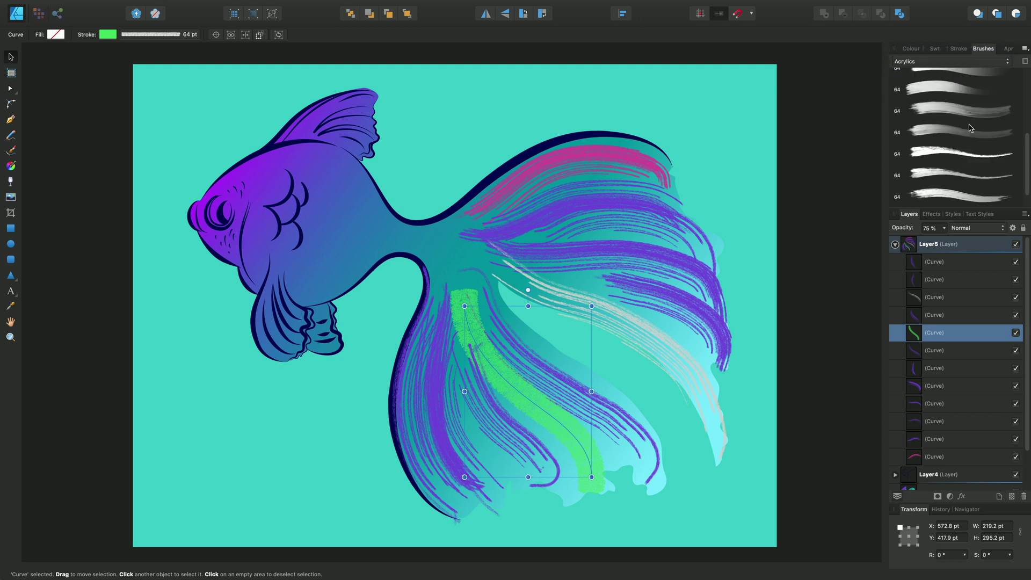
{"action": "left_click", "coordinate": [957, 133]}
{"action": "left_click", "coordinate": [942, 195]}
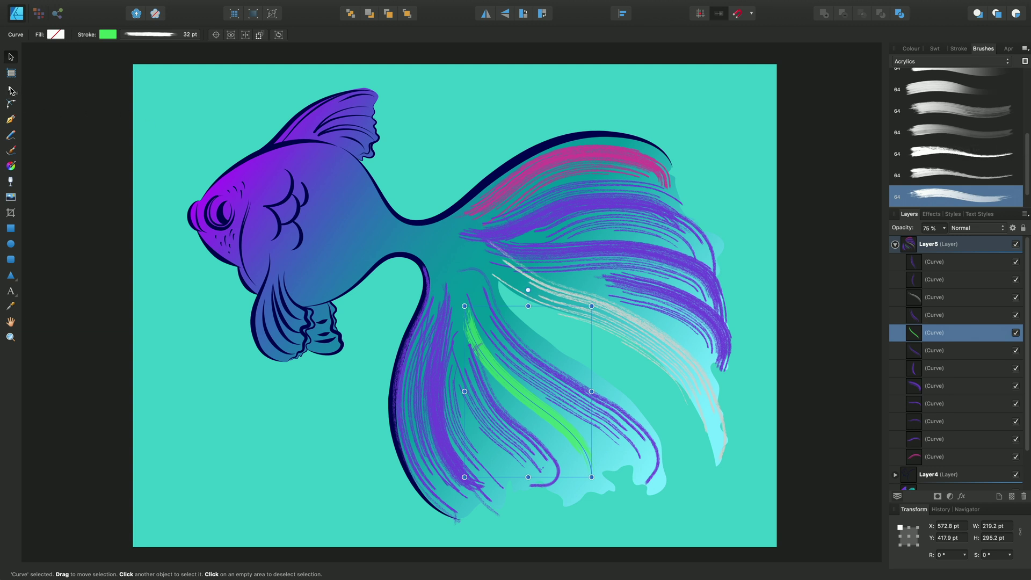
Step: Reshape the pale grey and purple tail strokes' nodes, then nudge the purple one lower
{"action": "left_click", "coordinate": [12, 91]}
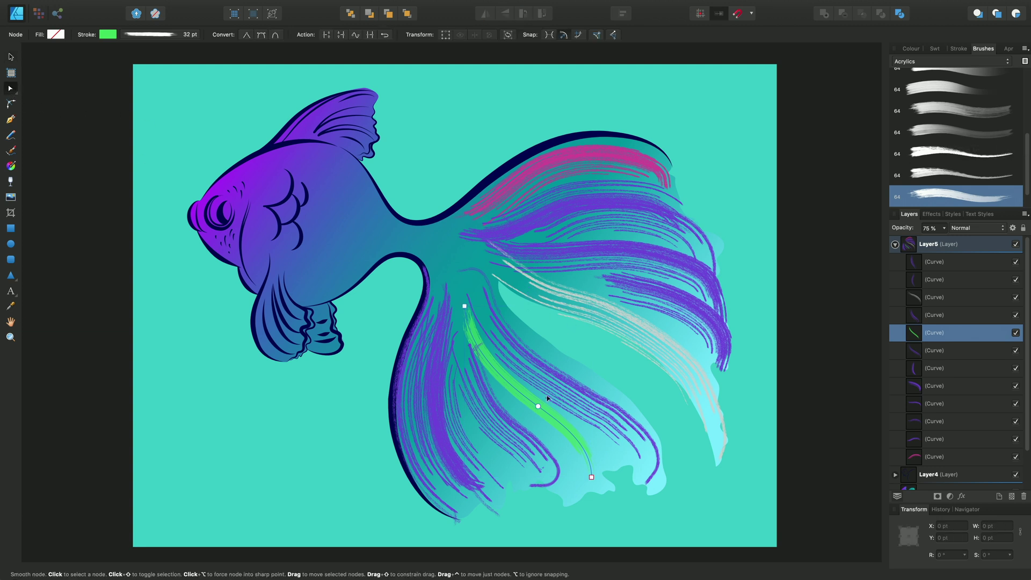
{"action": "left_click", "coordinate": [623, 333]}
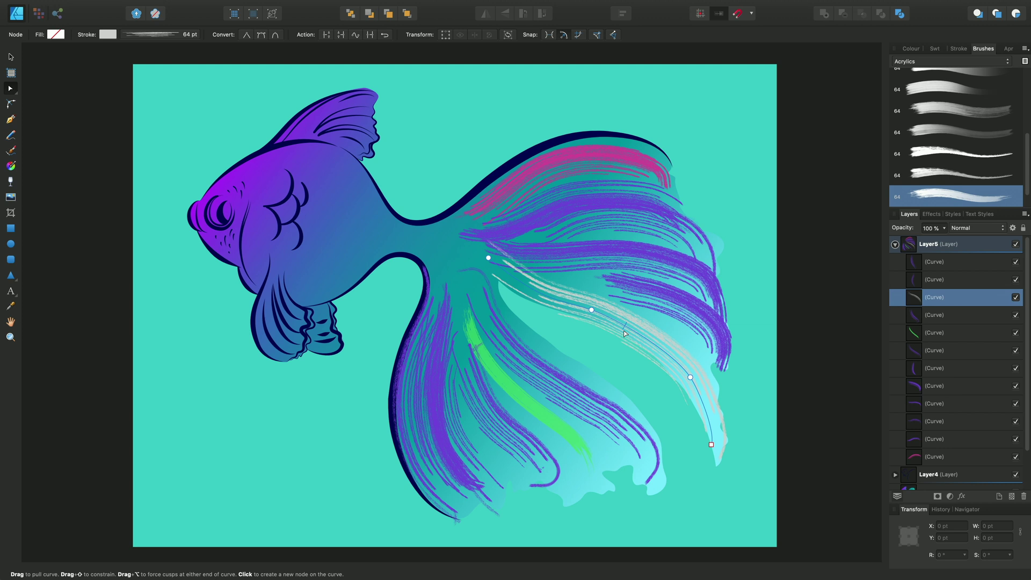
{"action": "mouse_move", "coordinate": [591, 310]}
{"action": "left_mouse_down"}
{"action": "mouse_move", "coordinate": [609, 313]}
{"action": "mouse_move", "coordinate": [610, 300]}
{"action": "left_mouse_up"}
{"action": "left_click", "coordinate": [610, 251]}
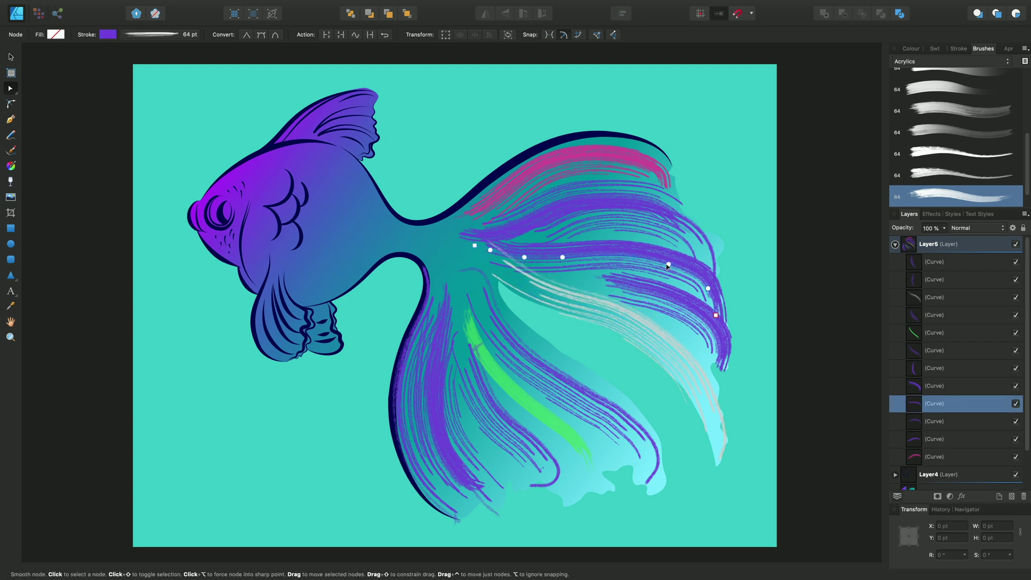
{"action": "left_click_drag", "start_coordinate": [644, 256], "coordinate": [661, 258]}
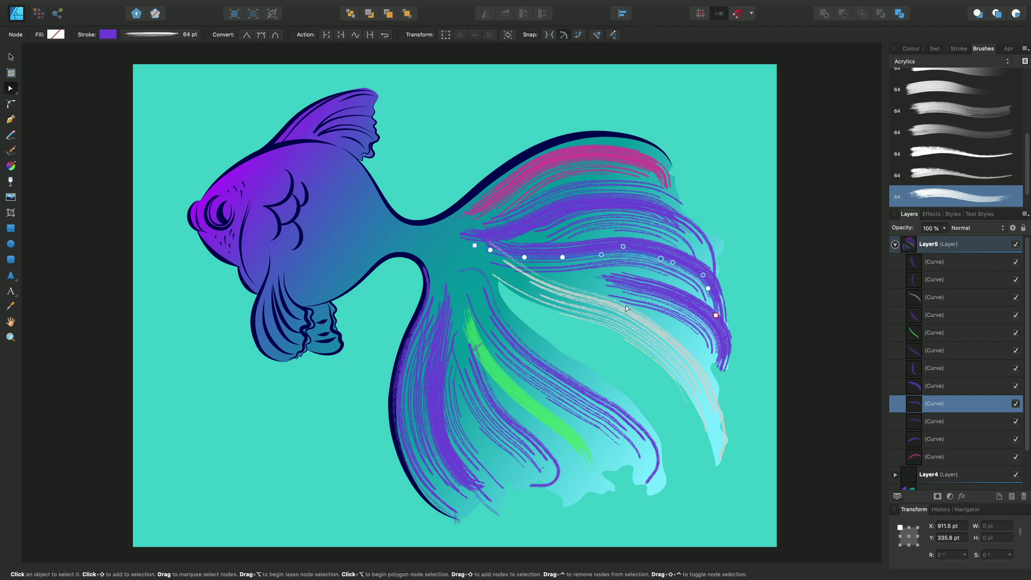
{"action": "left_click", "coordinate": [11, 57]}
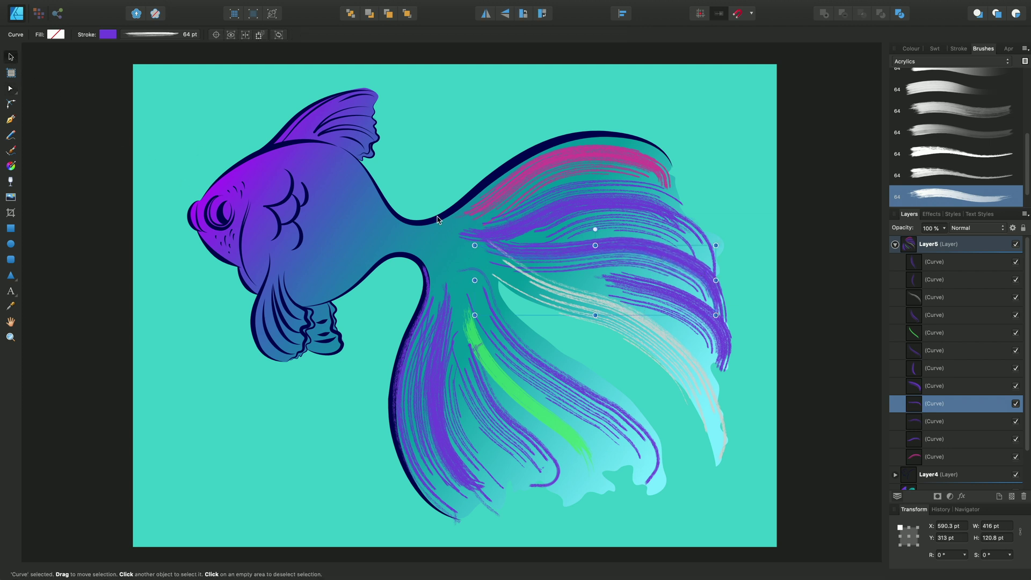
{"action": "mouse_move", "coordinate": [619, 241]}
{"action": "left_mouse_down"}
{"action": "mouse_move", "coordinate": [629, 271]}
{"action": "mouse_move", "coordinate": [621, 242]}
{"action": "left_mouse_up"}
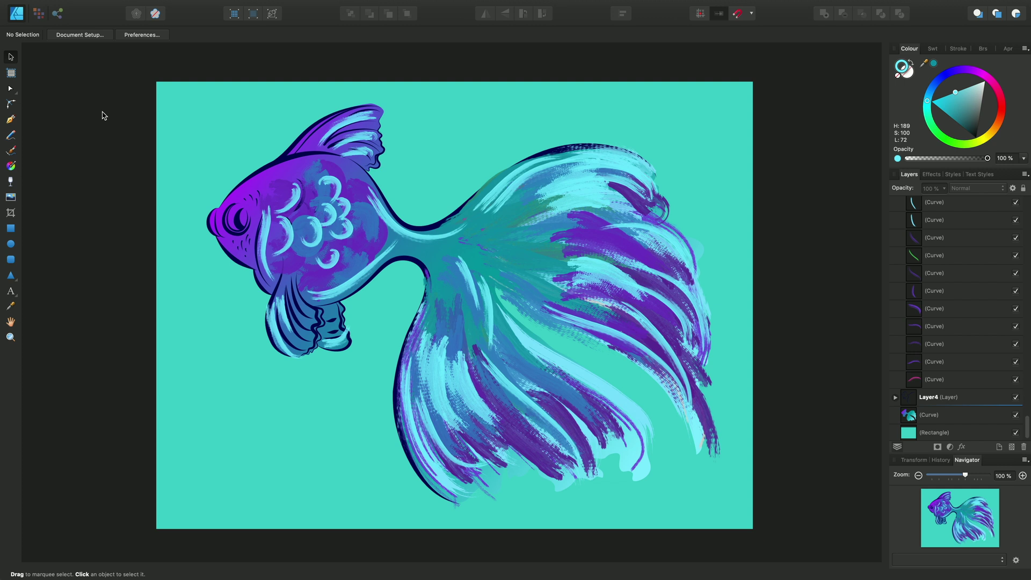
Step: Recolour a lower tail stroke pink and an upper tail stroke blue
{"action": "left_click", "coordinate": [584, 191]}
{"action": "left_click", "coordinate": [605, 231]}
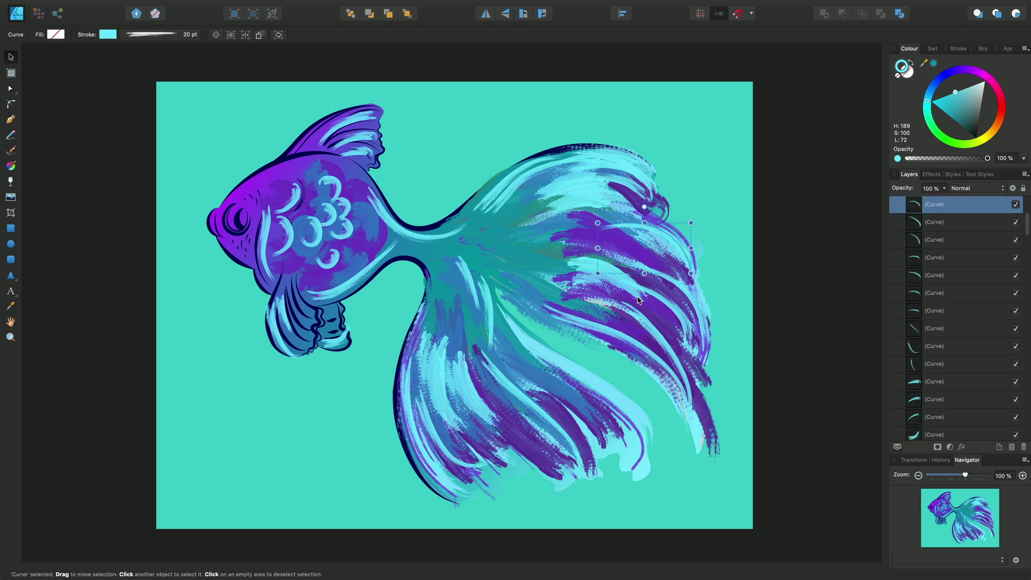
{"action": "left_click", "coordinate": [635, 298]}
{"action": "left_click", "coordinate": [466, 387]}
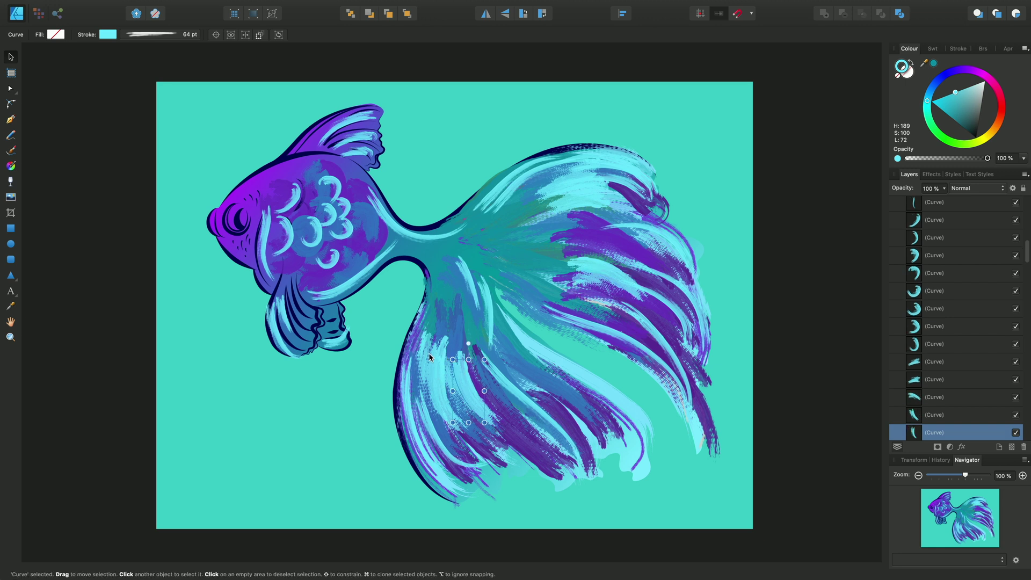
{"action": "left_click", "coordinate": [441, 387]}
{"action": "left_click", "coordinate": [992, 82]}
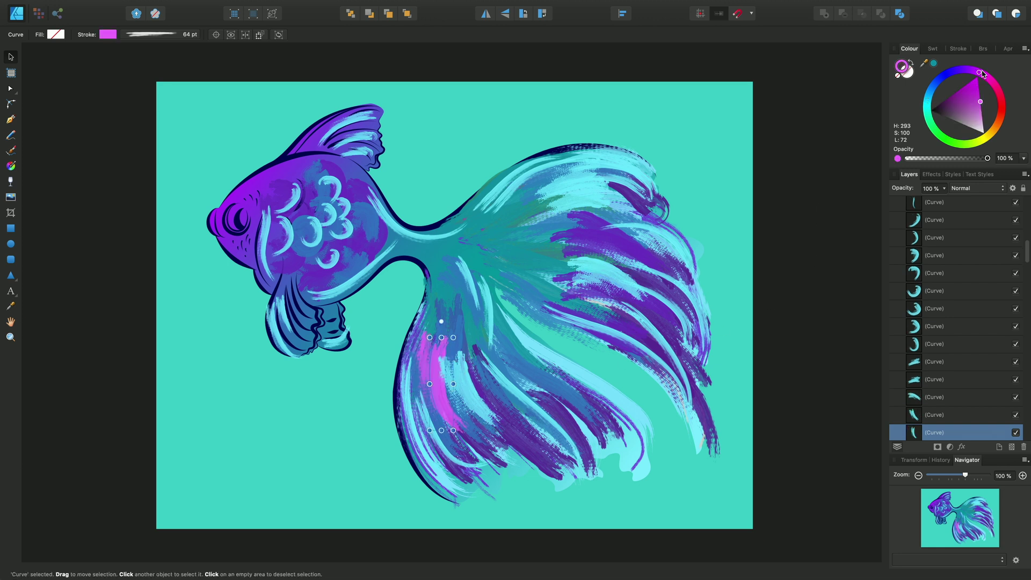
{"action": "left_click", "coordinate": [629, 248]}
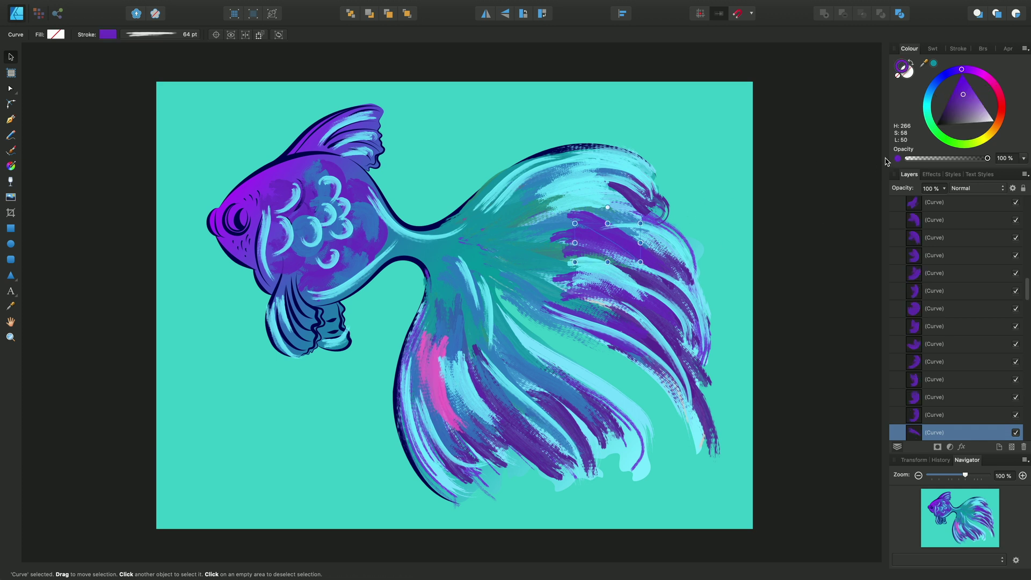
{"action": "left_click", "coordinate": [936, 81]}
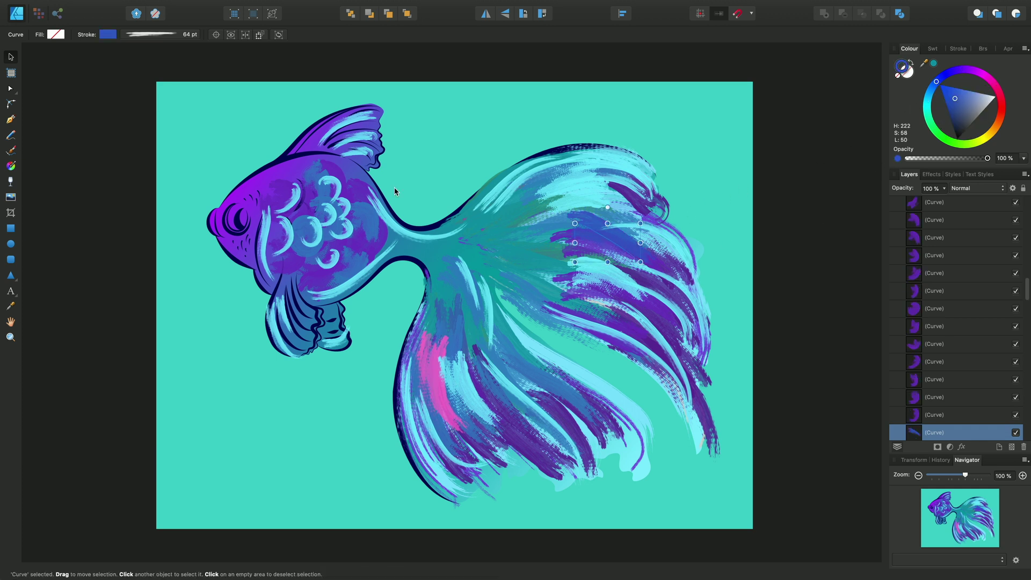
Step: Reshape a lower tail stroke by dragging one of its nodes
{"action": "left_click", "coordinate": [12, 90]}
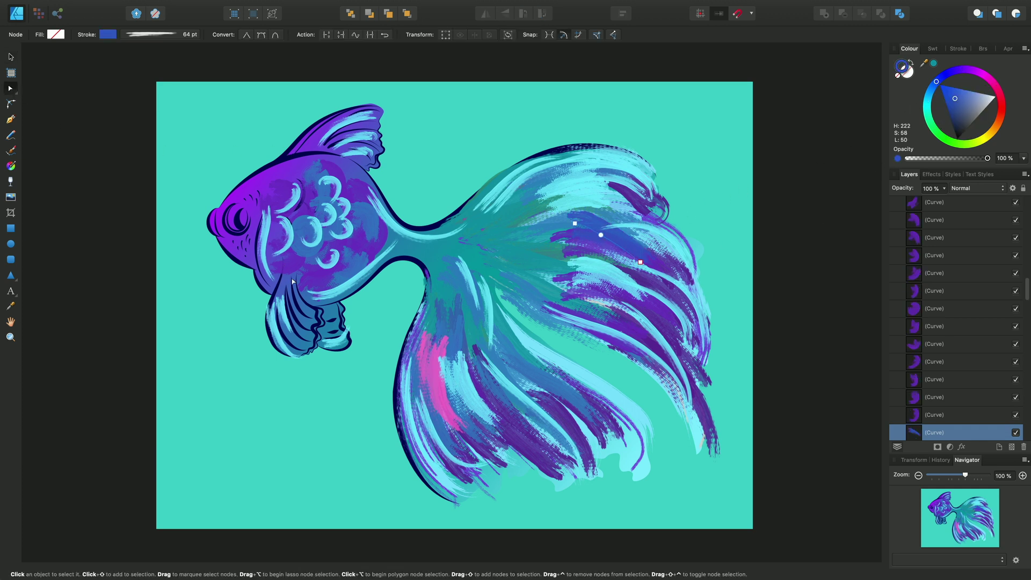
{"action": "left_click", "coordinate": [540, 383]}
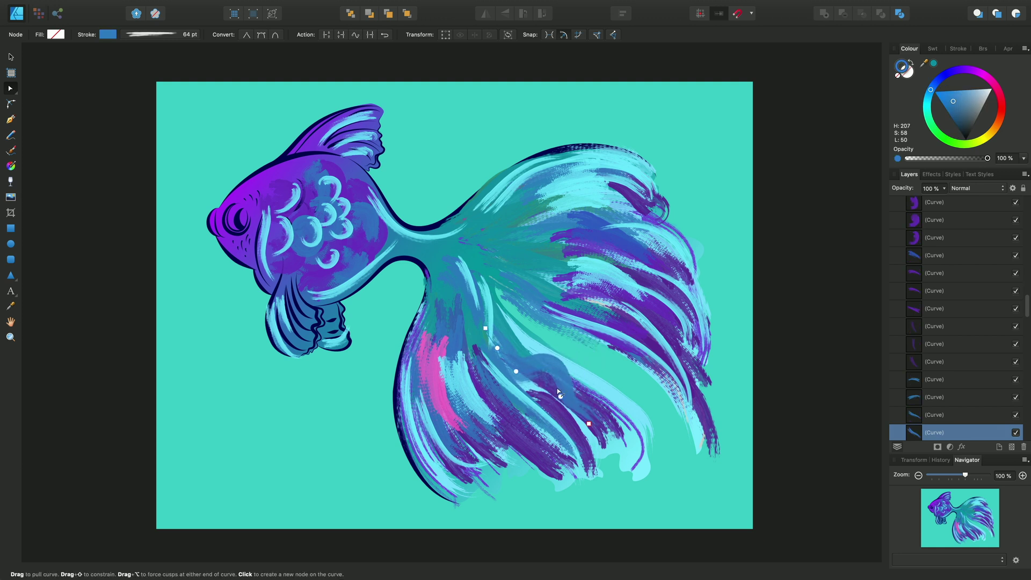
{"action": "left_click_drag", "start_coordinate": [558, 394], "coordinate": [559, 396]}
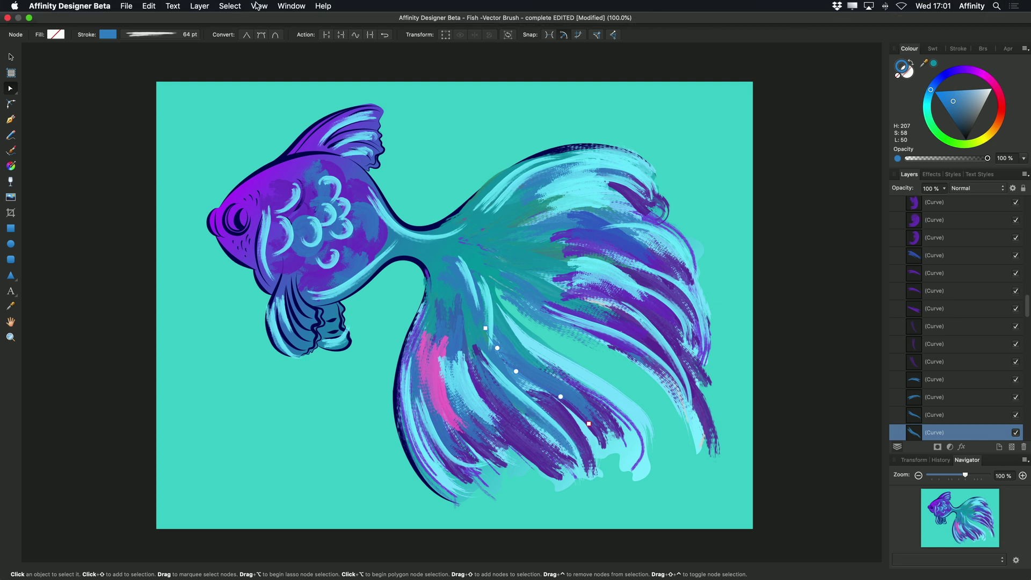
Step: Switch the View Mode to Outline from the View menu
{"action": "left_click", "coordinate": [259, 6]}
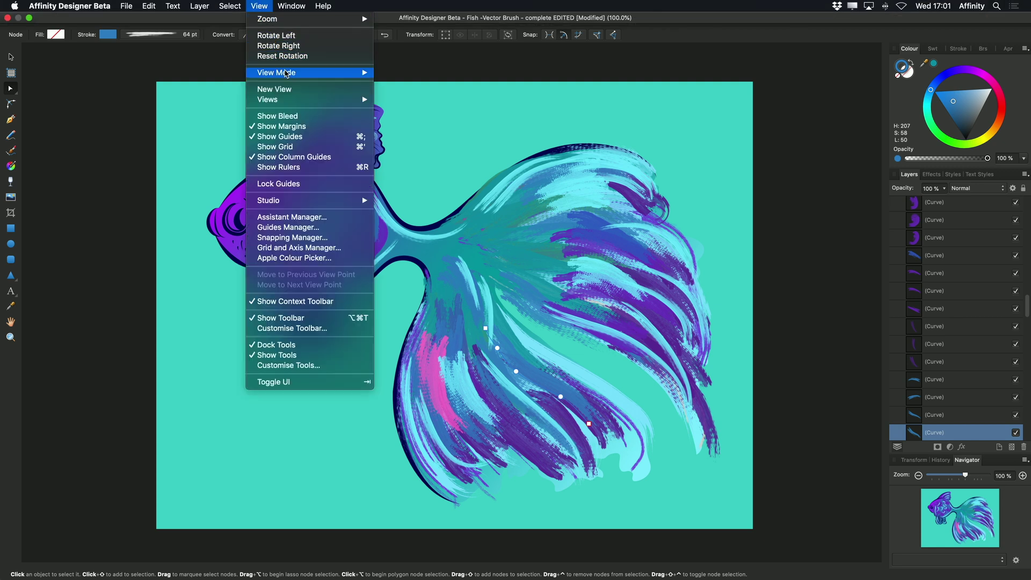
{"action": "mouse_move", "coordinate": [306, 73]}
{"action": "left_click", "coordinate": [397, 103]}
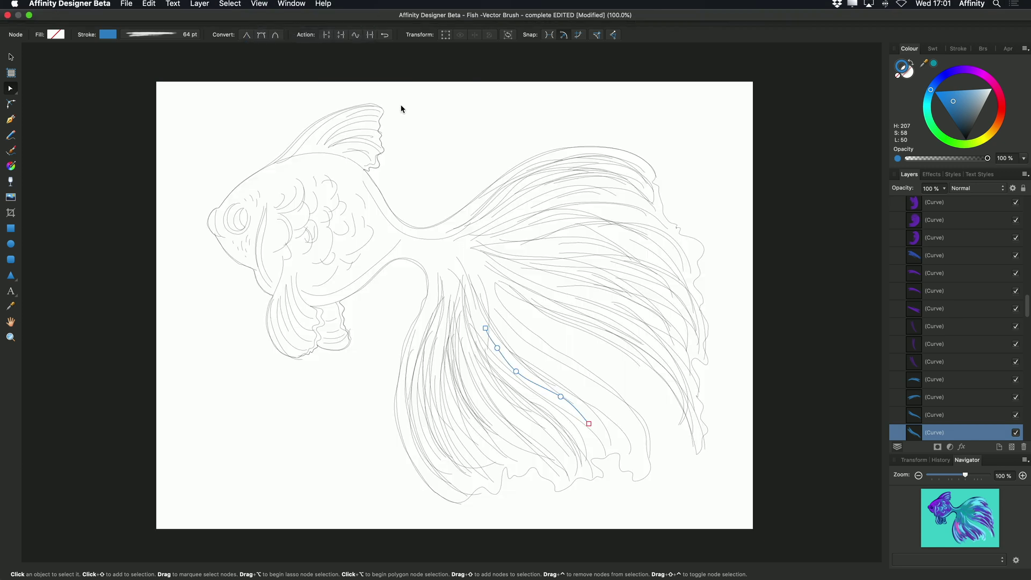